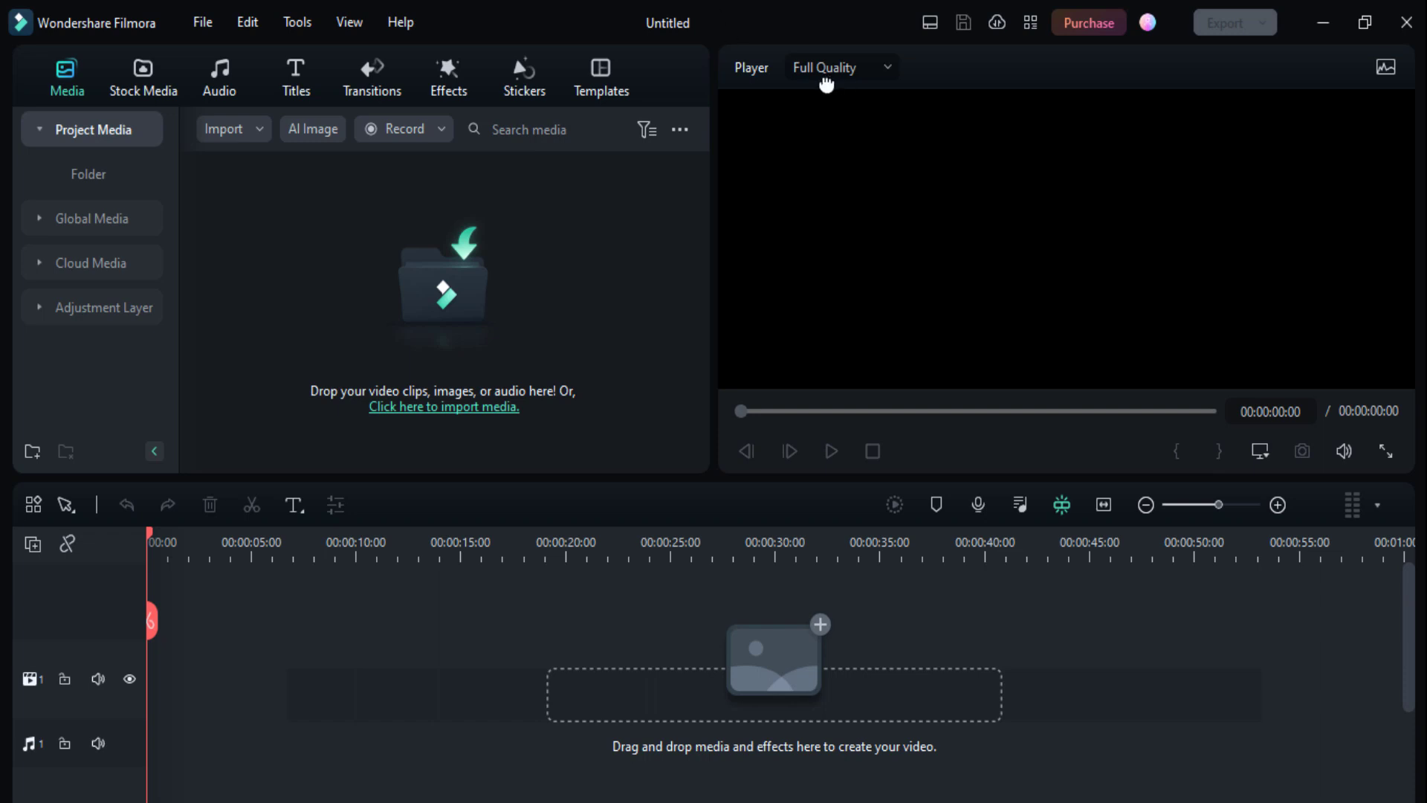
- Import the 4096x2160 pexels-ruvim aerial ocean clip from Downloads into Project Media
left_click(424, 285)
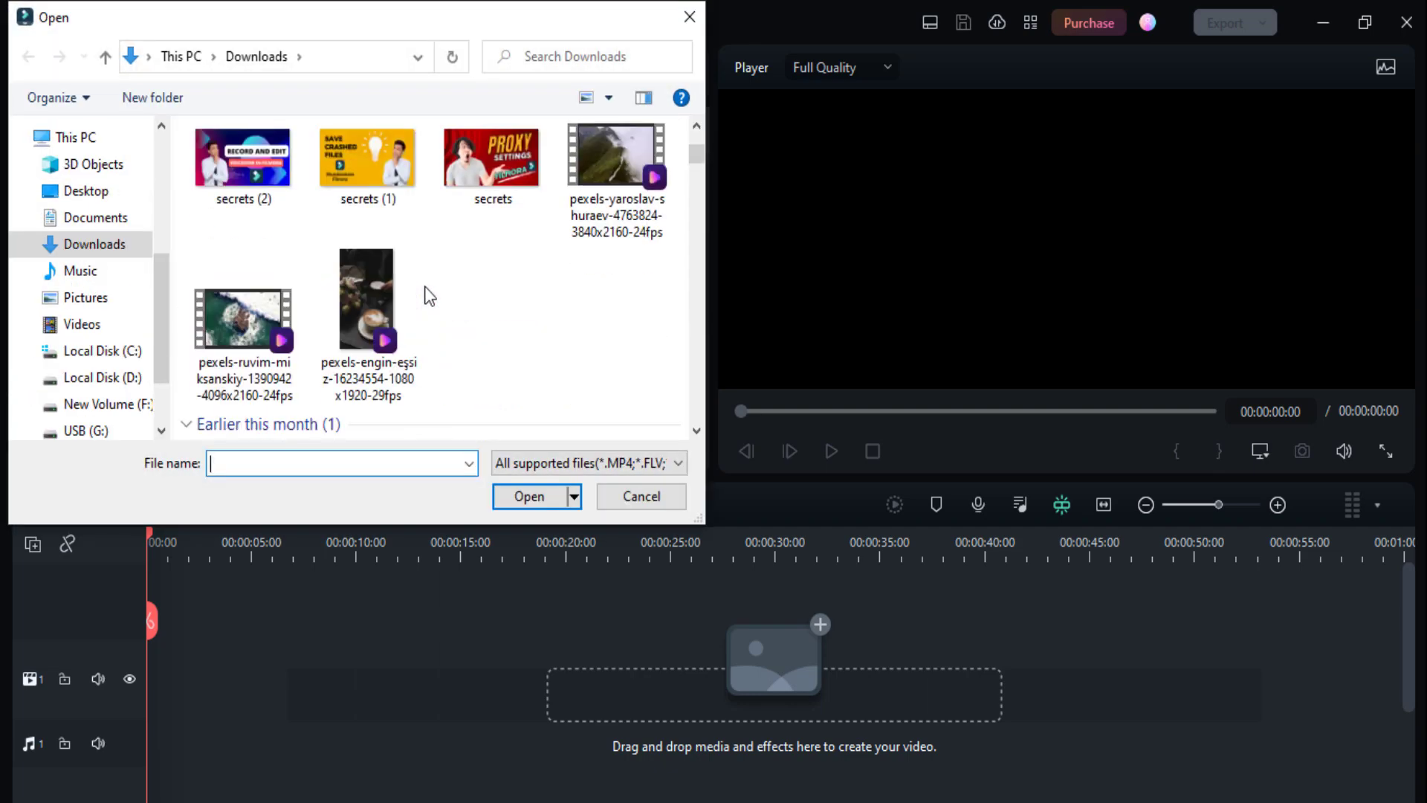
double_click(244, 321)
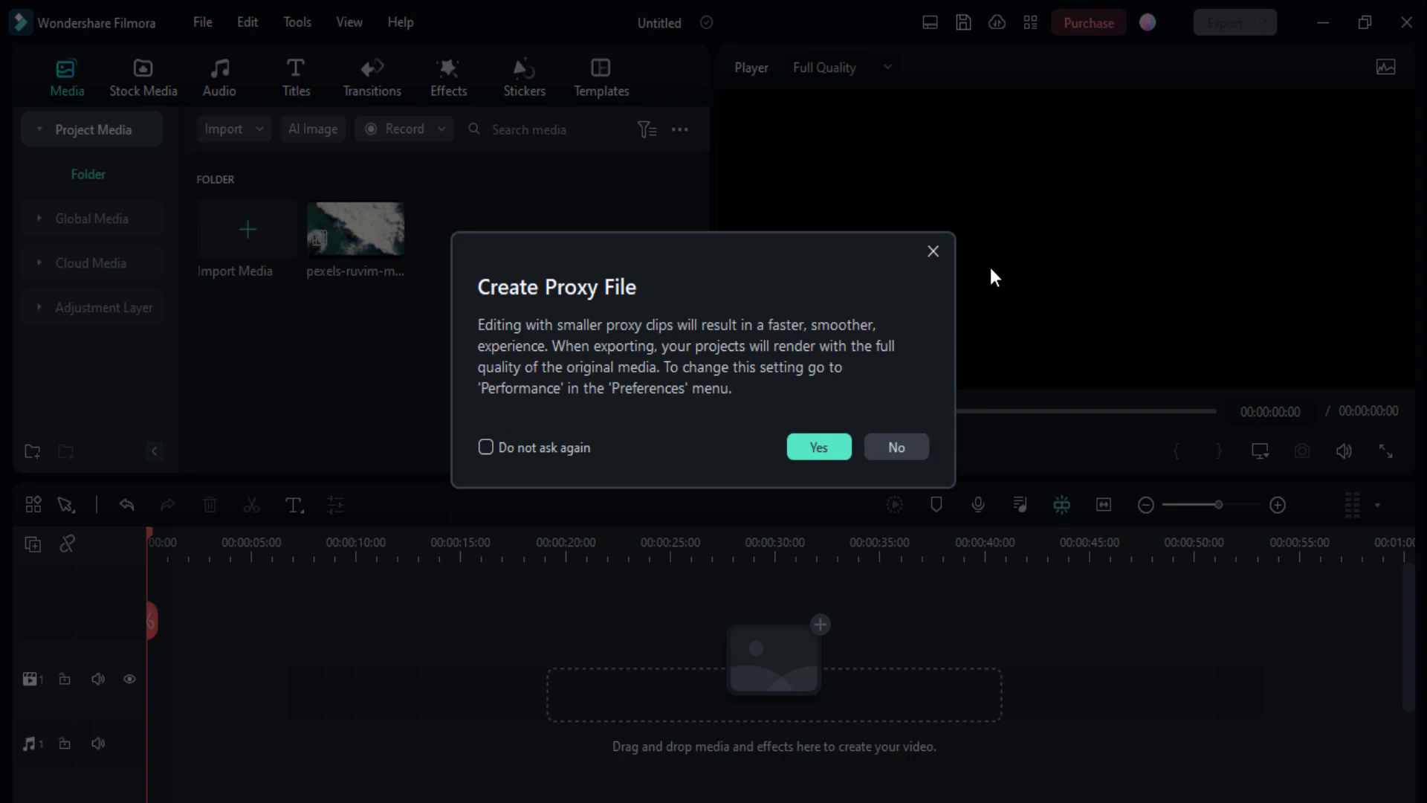
- Close the Create Proxy File prompt without making a proxy, then dismiss the File menu
left_click(938, 247)
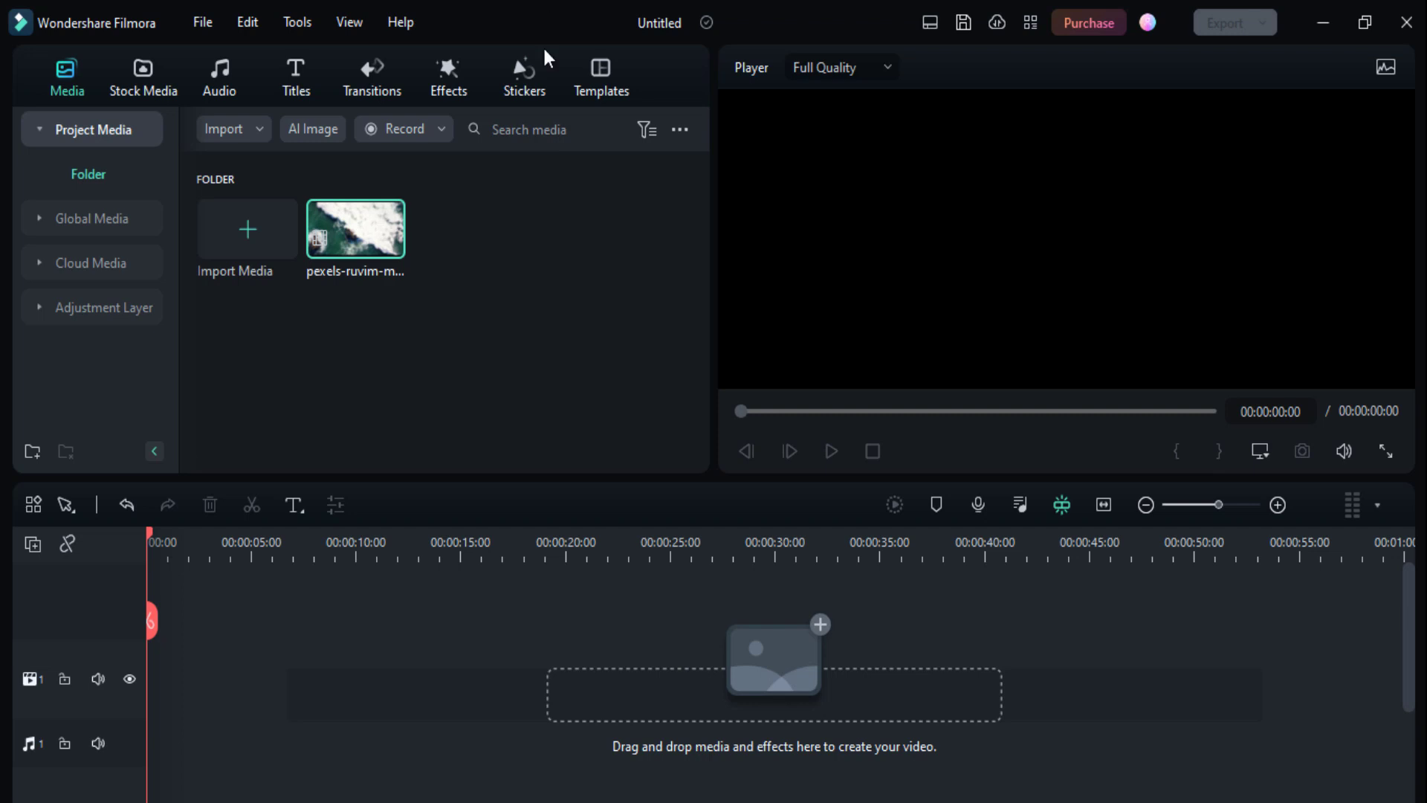
left_click(202, 20)
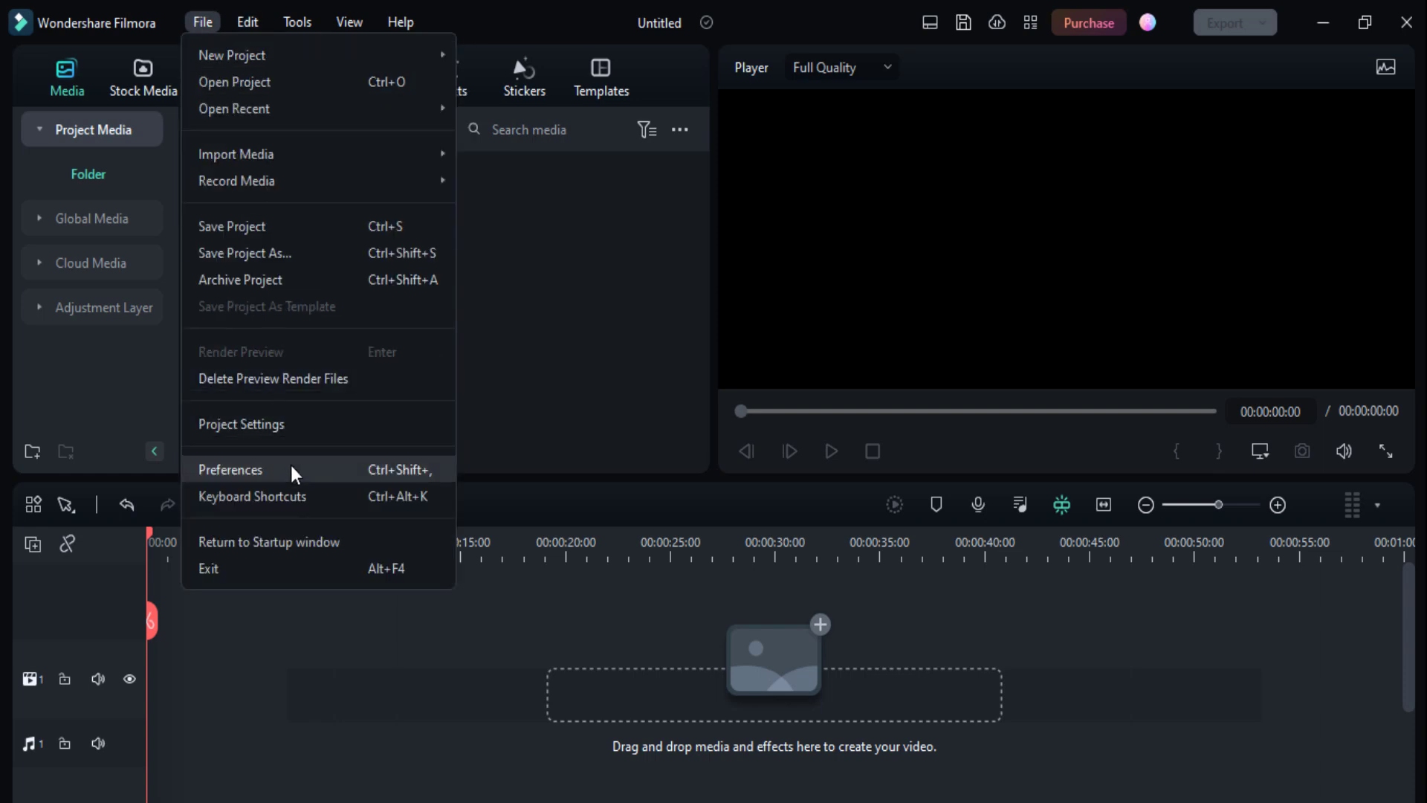
key("Escape")
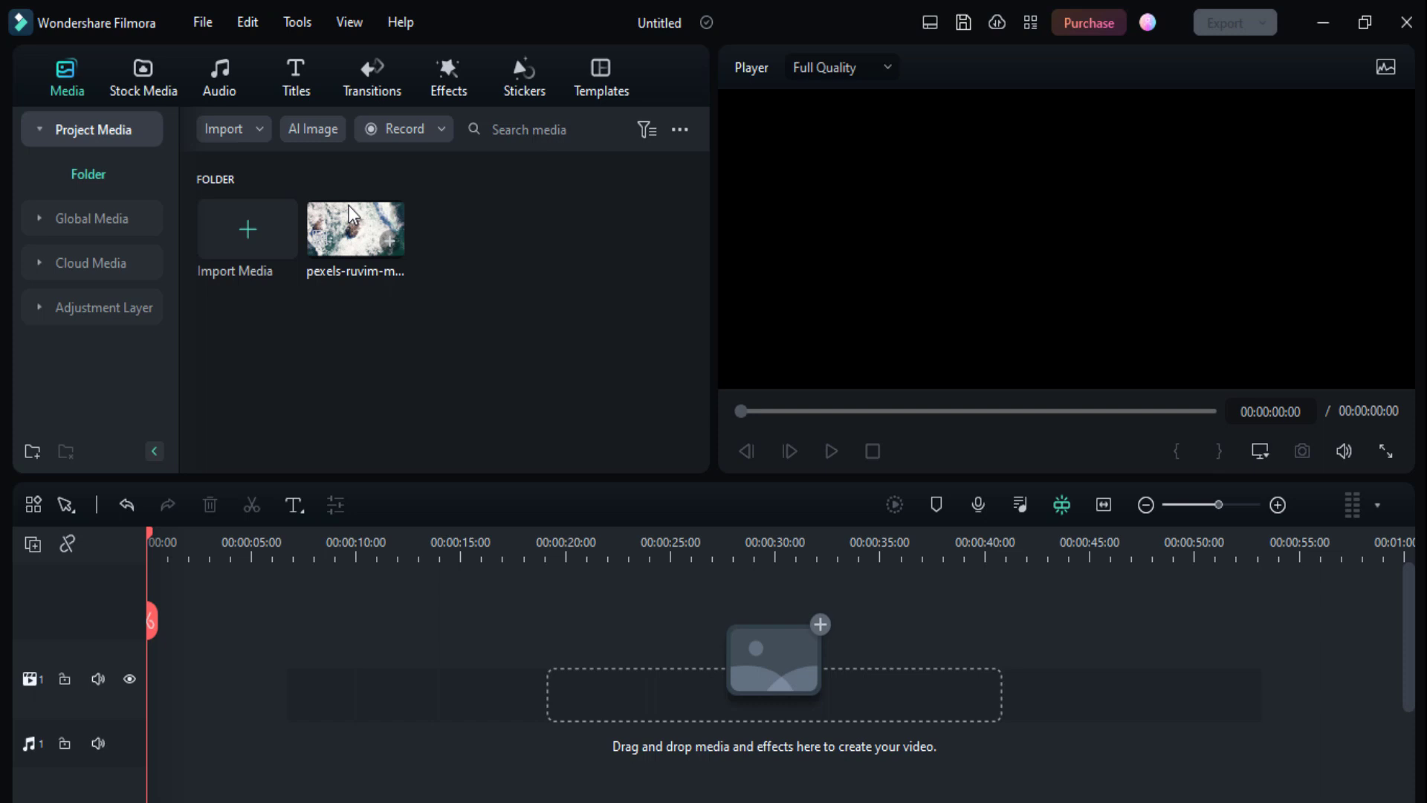
right_click(352, 214)
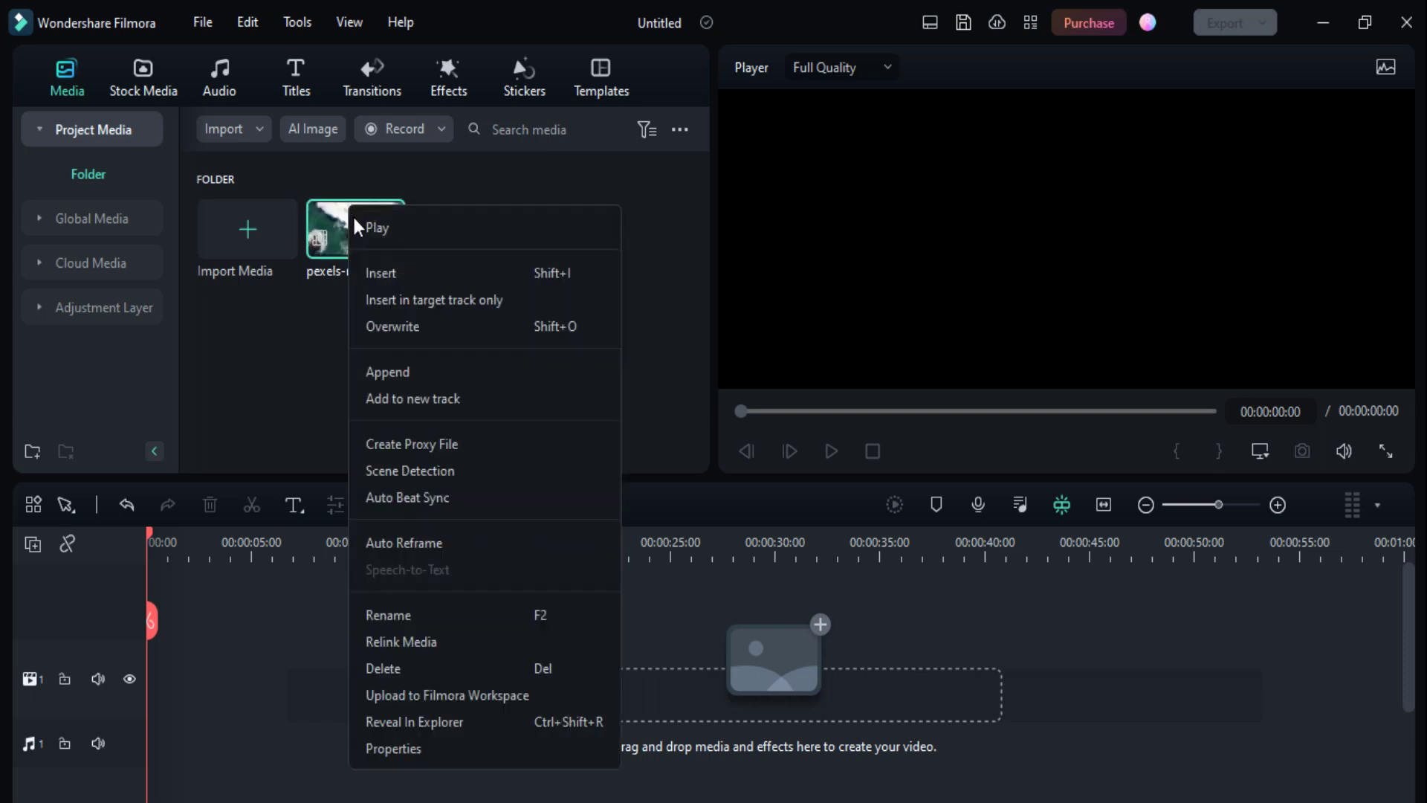
left_click(475, 747)
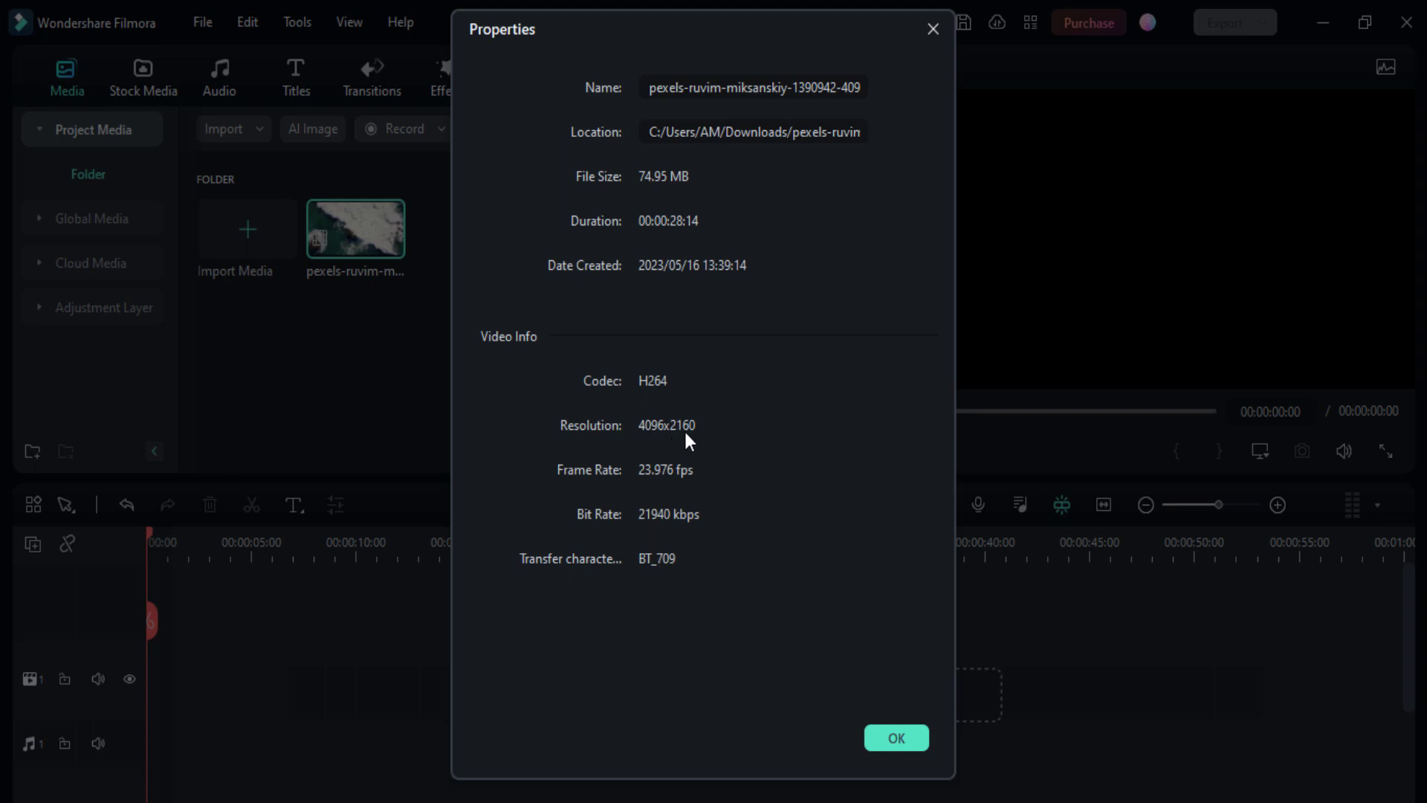
left_click(933, 29)
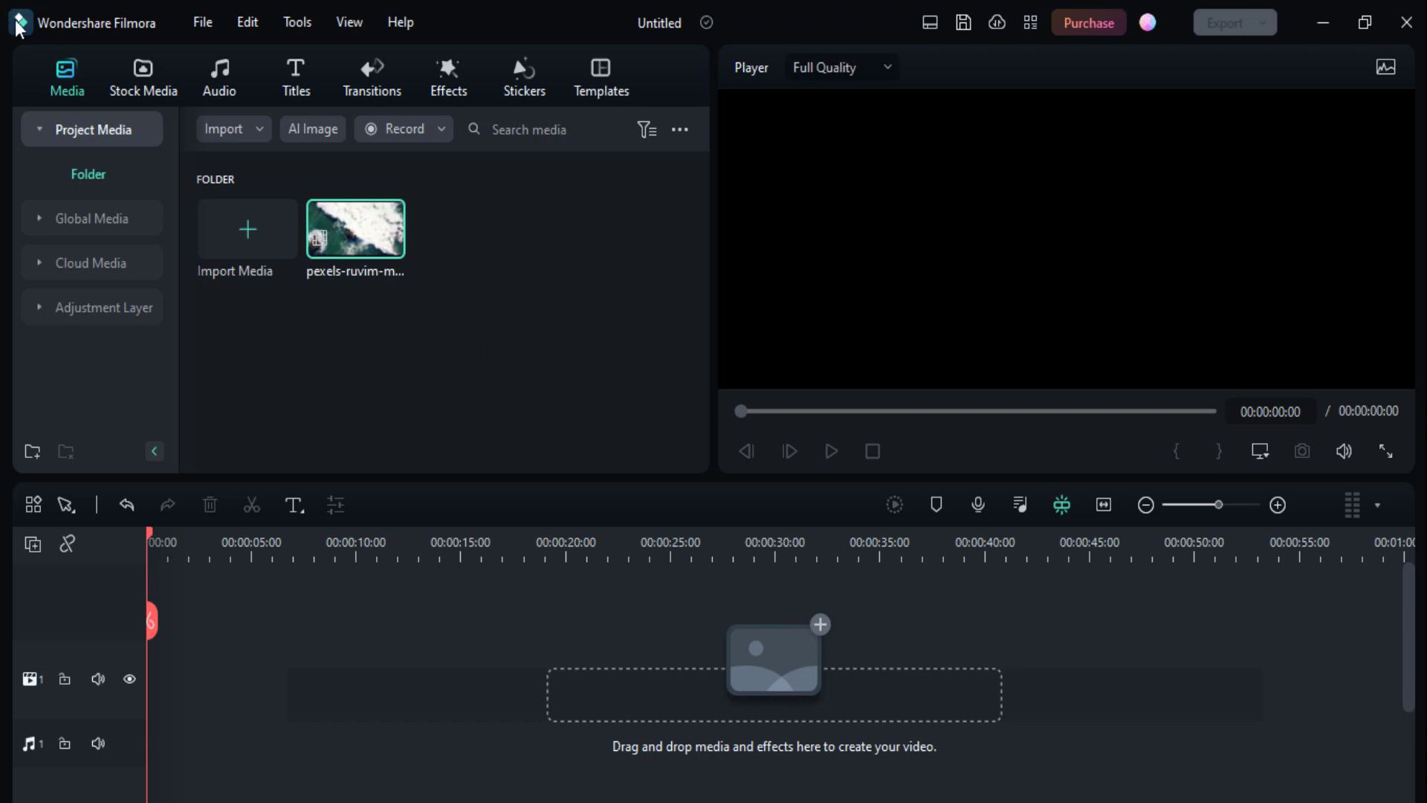
- Open Preferences from the File menu and show the Performance settings
left_click(203, 21)
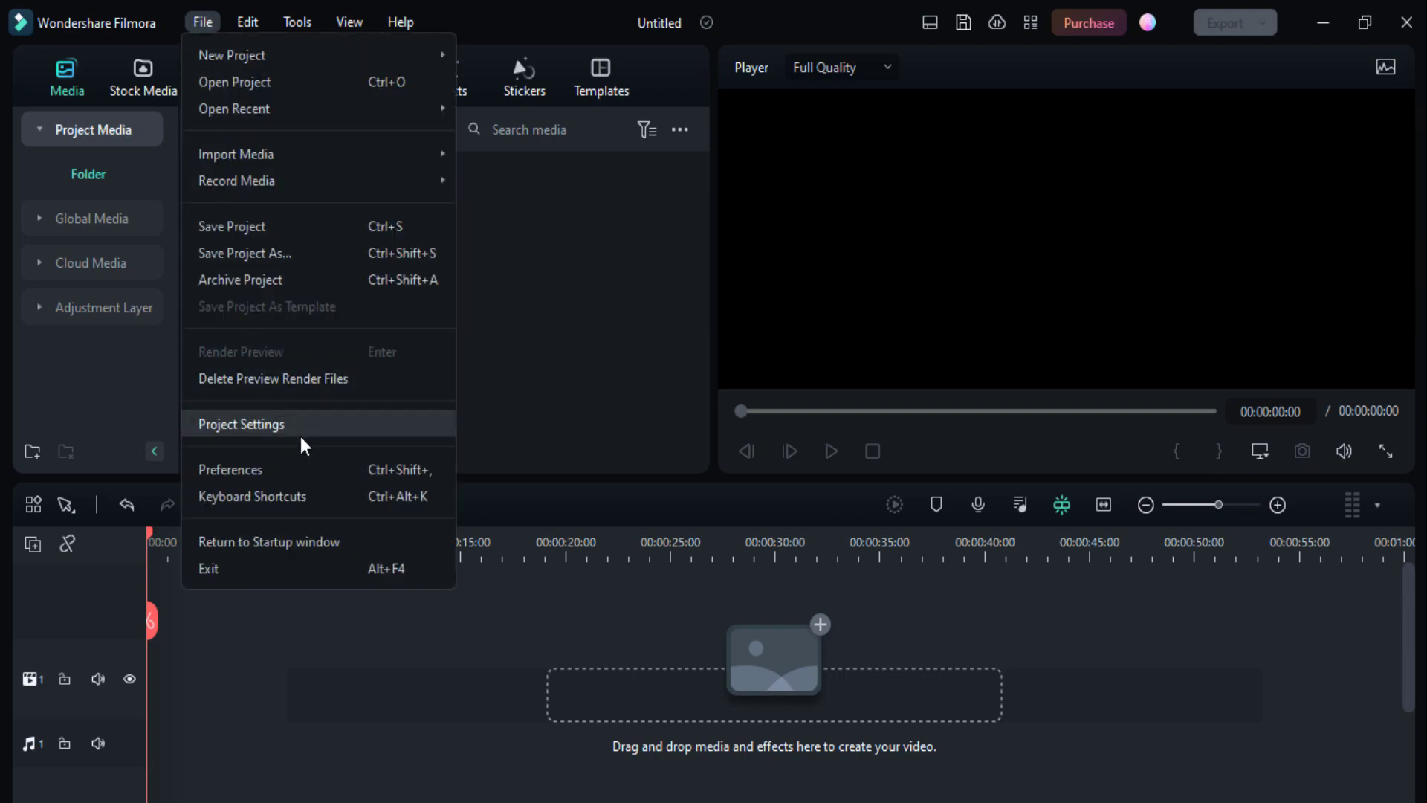
left_click(301, 472)
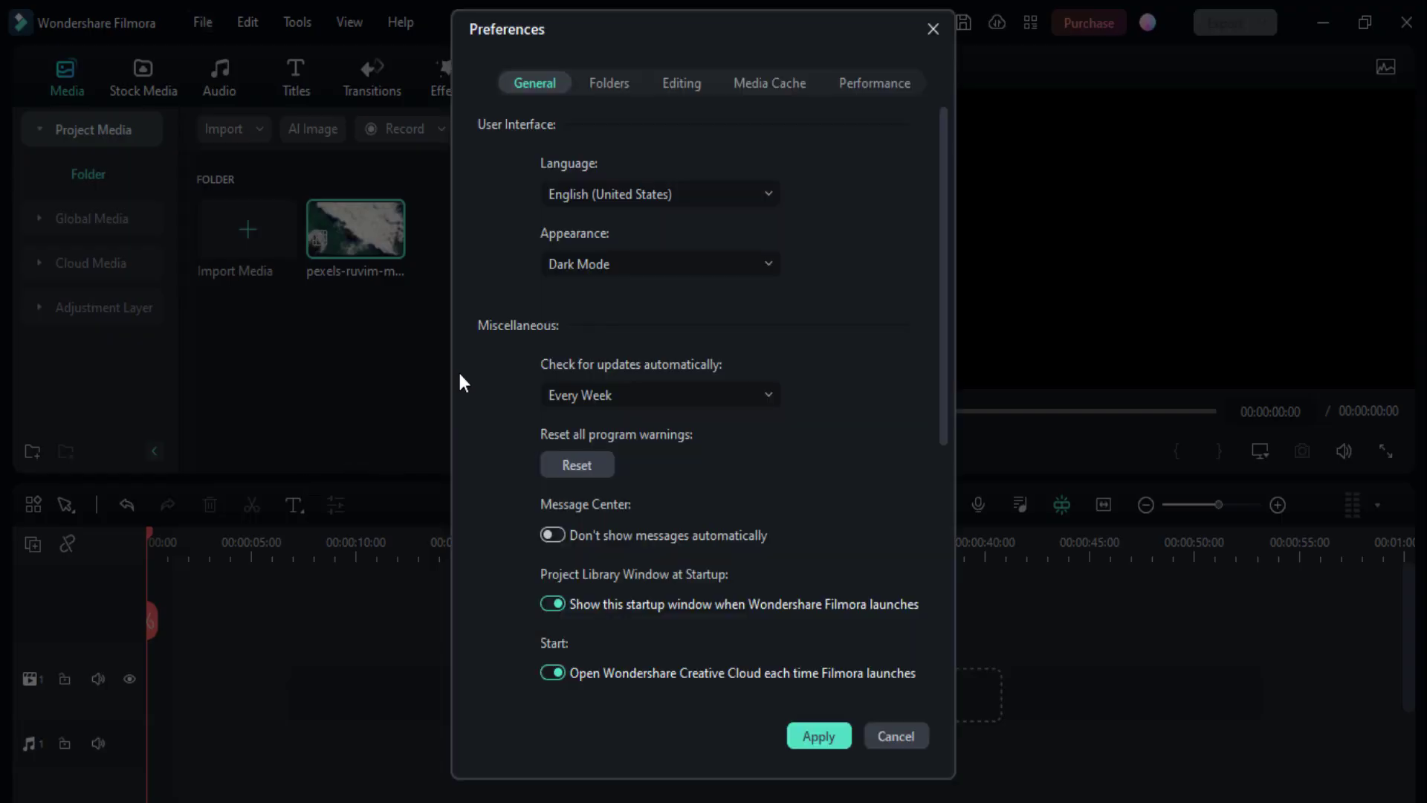
left_click(877, 88)
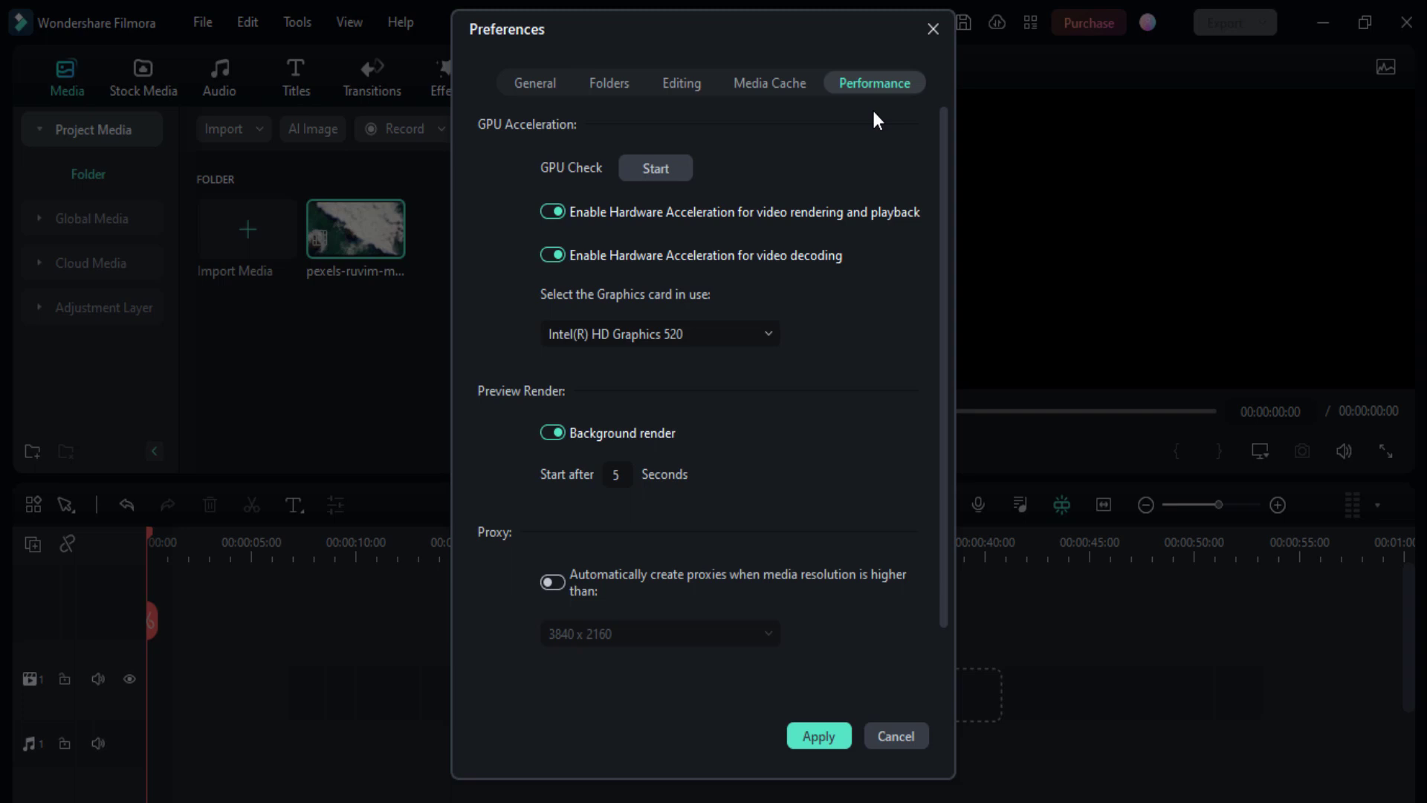
scroll(775, 328, "down", 2)
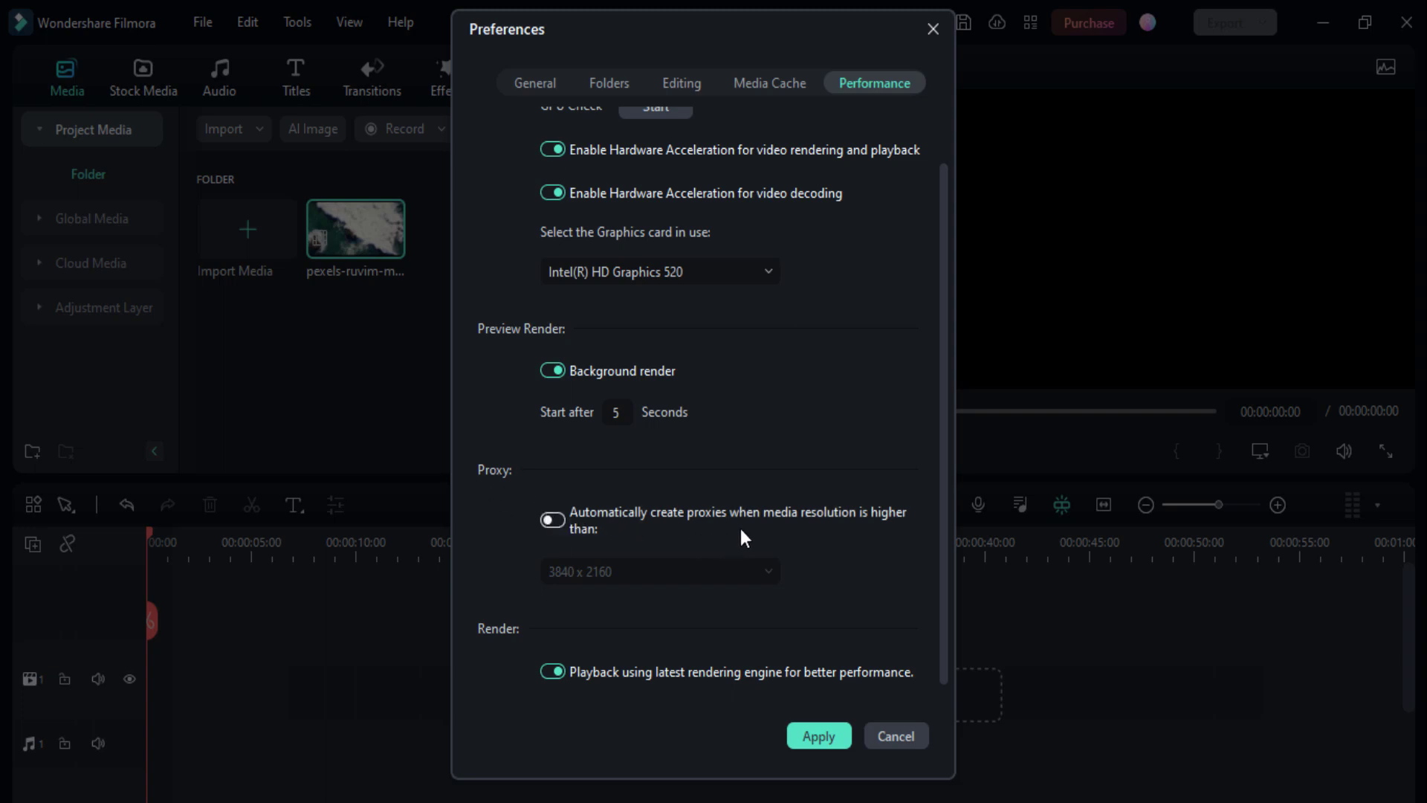
- Enable automatic proxy creation above 3840 x 2160 and apply the preferences
left_click(553, 518)
left_click(594, 571)
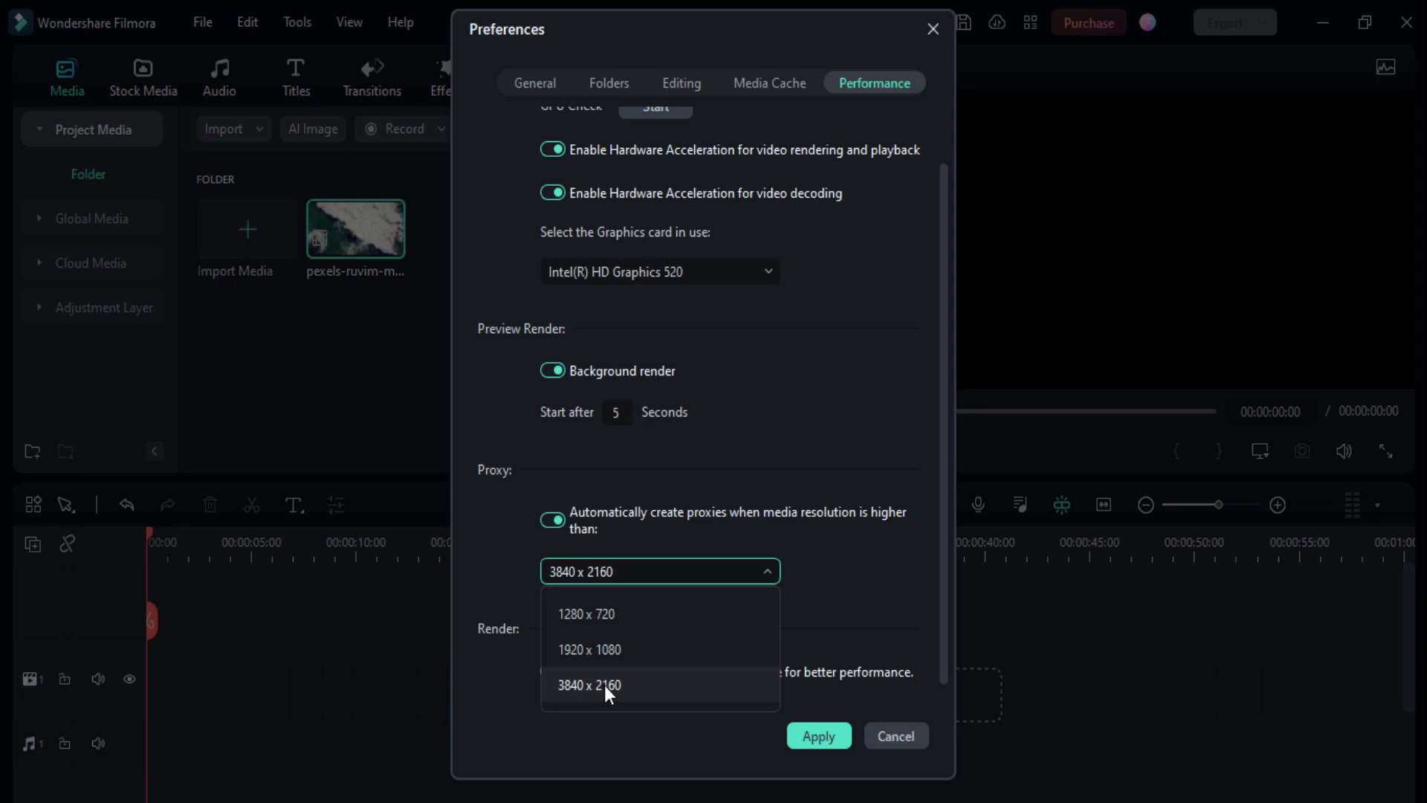
left_click(604, 685)
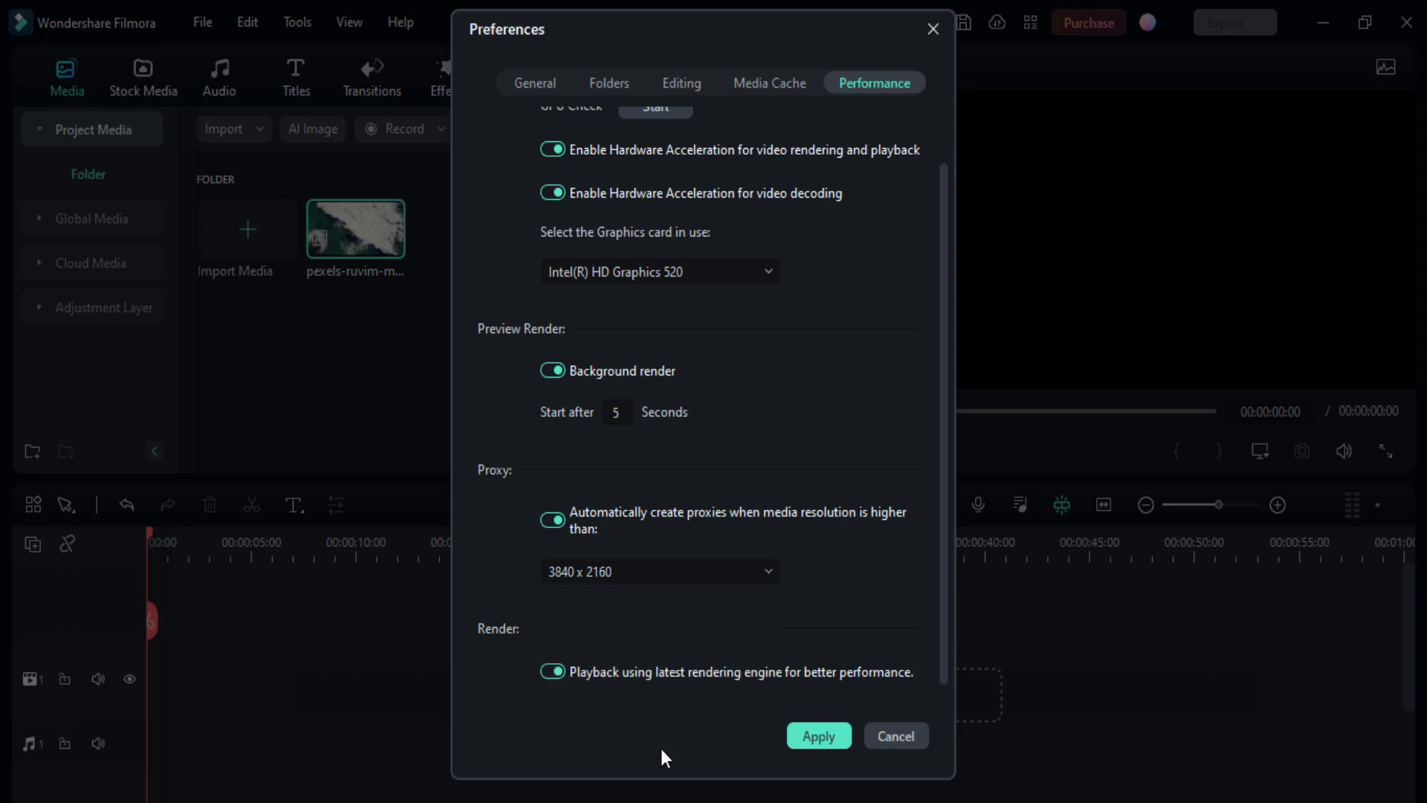
left_click(826, 730)
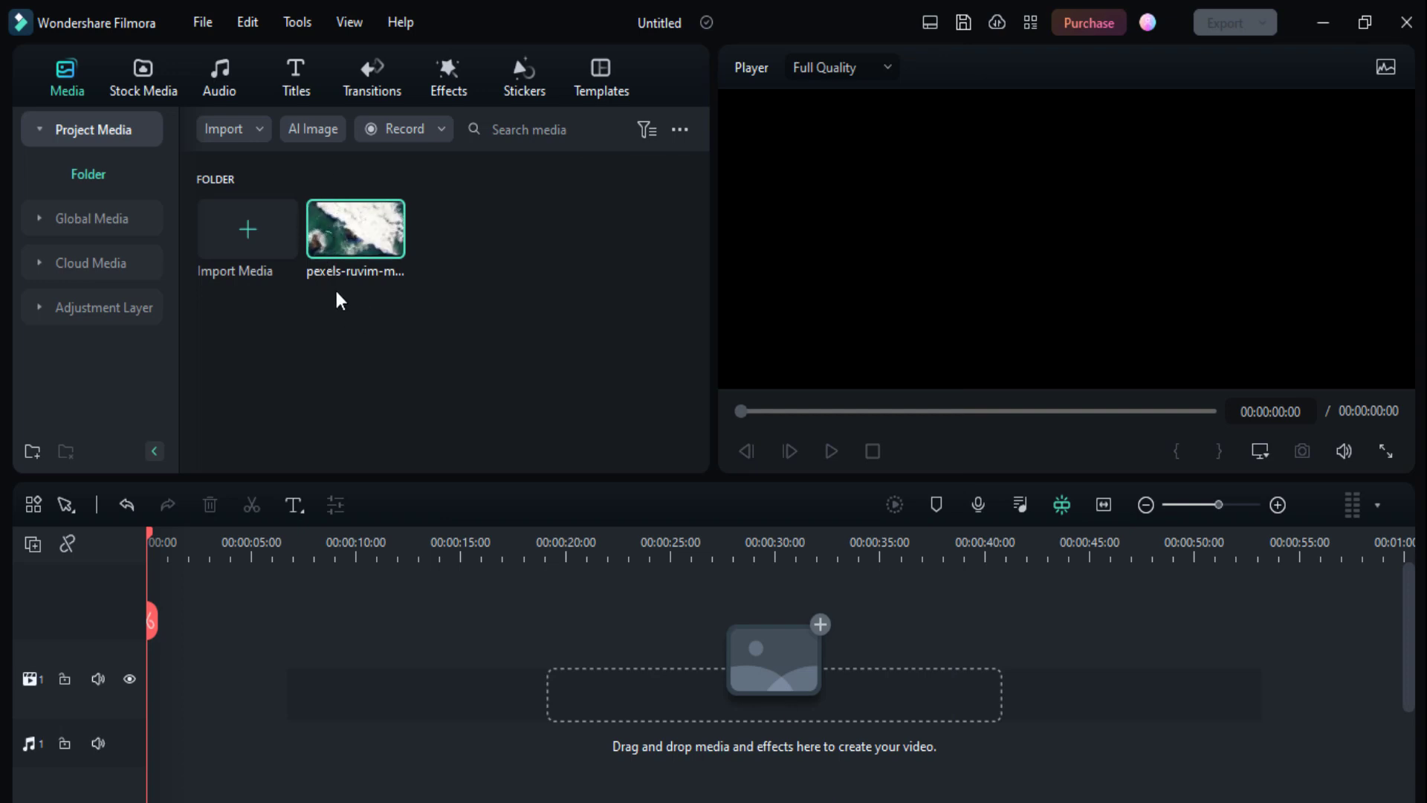
mouse_move(355, 228)
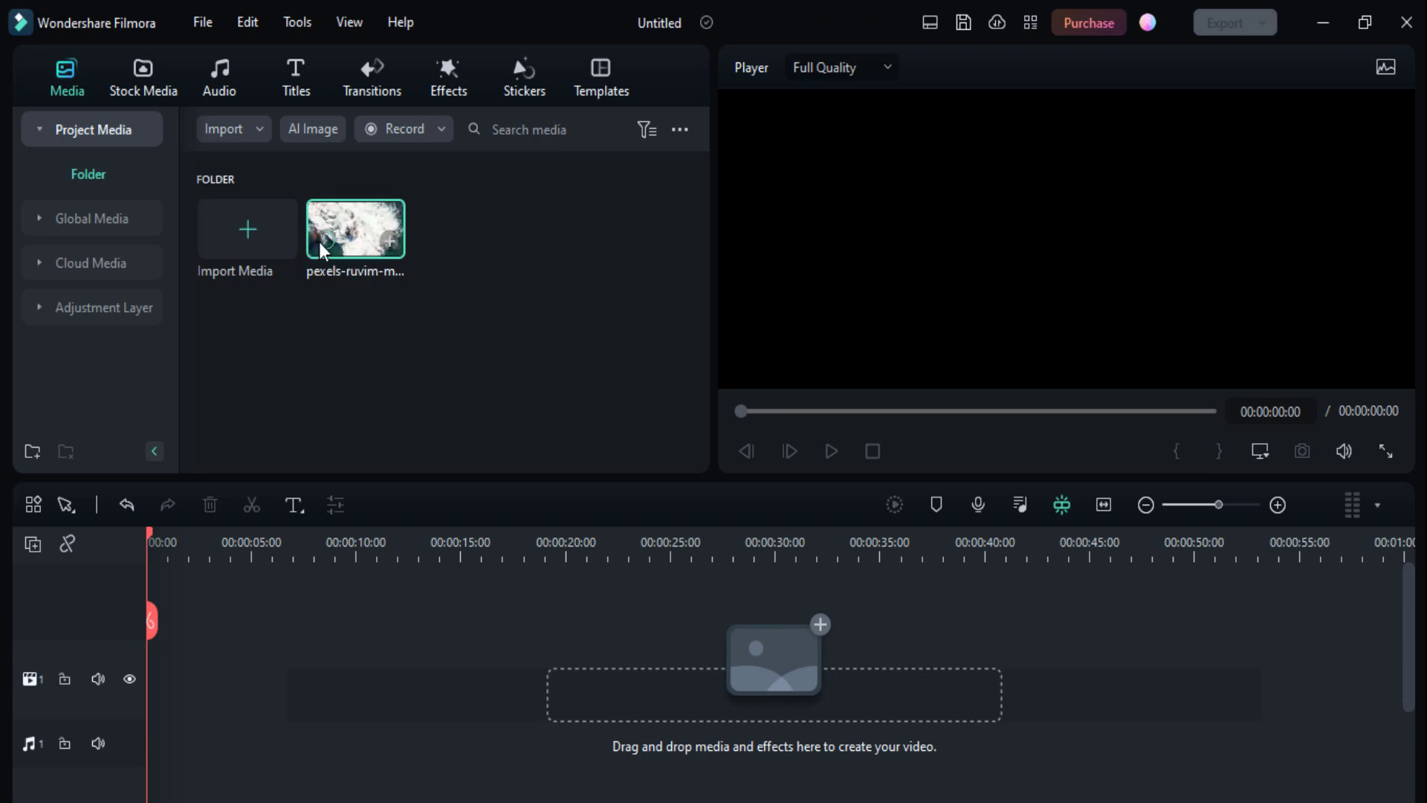
- Select the ocean clip thumbnail in Project Media to preview it in the Player
left_click(302, 237)
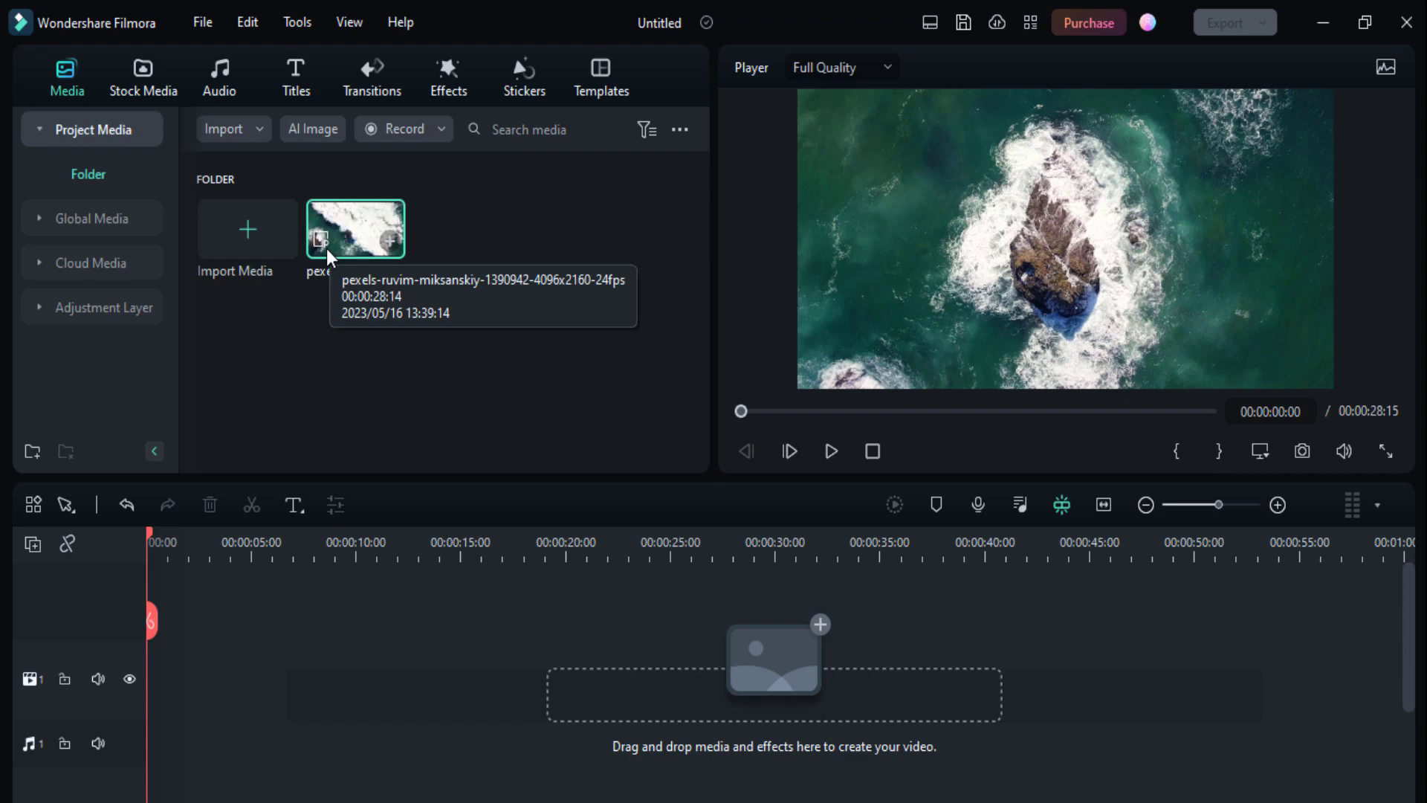
- Put the ocean clip on the video track, keep 1920 x 1080 25fps, and scrub through it
left_click_drag(328, 247, 131, 678)
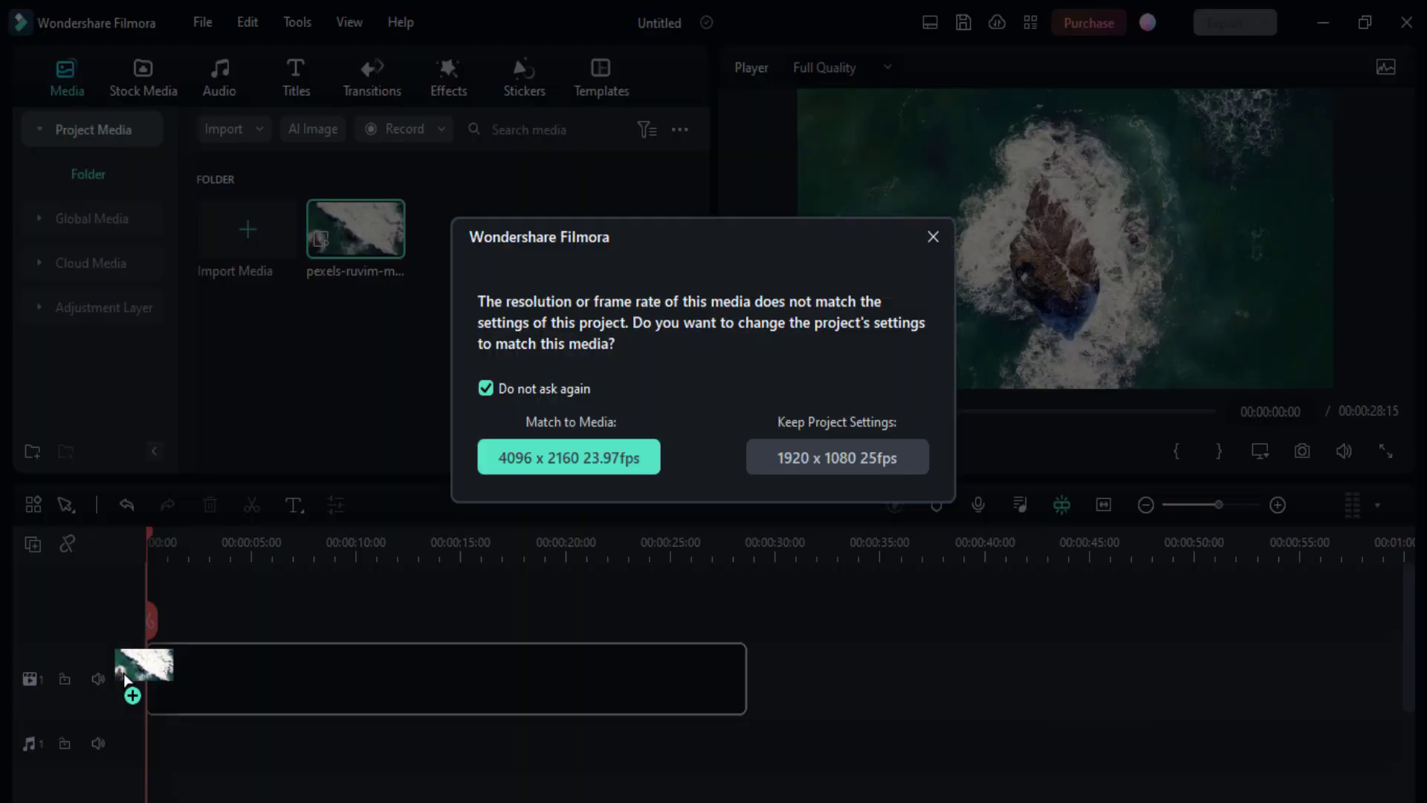
left_click(787, 457)
left_click(261, 551)
mouse_move(262, 551)
left_mouse_down()
mouse_move(568, 569)
mouse_move(285, 575)
mouse_move(743, 723)
mouse_move(337, 680)
left_mouse_up()
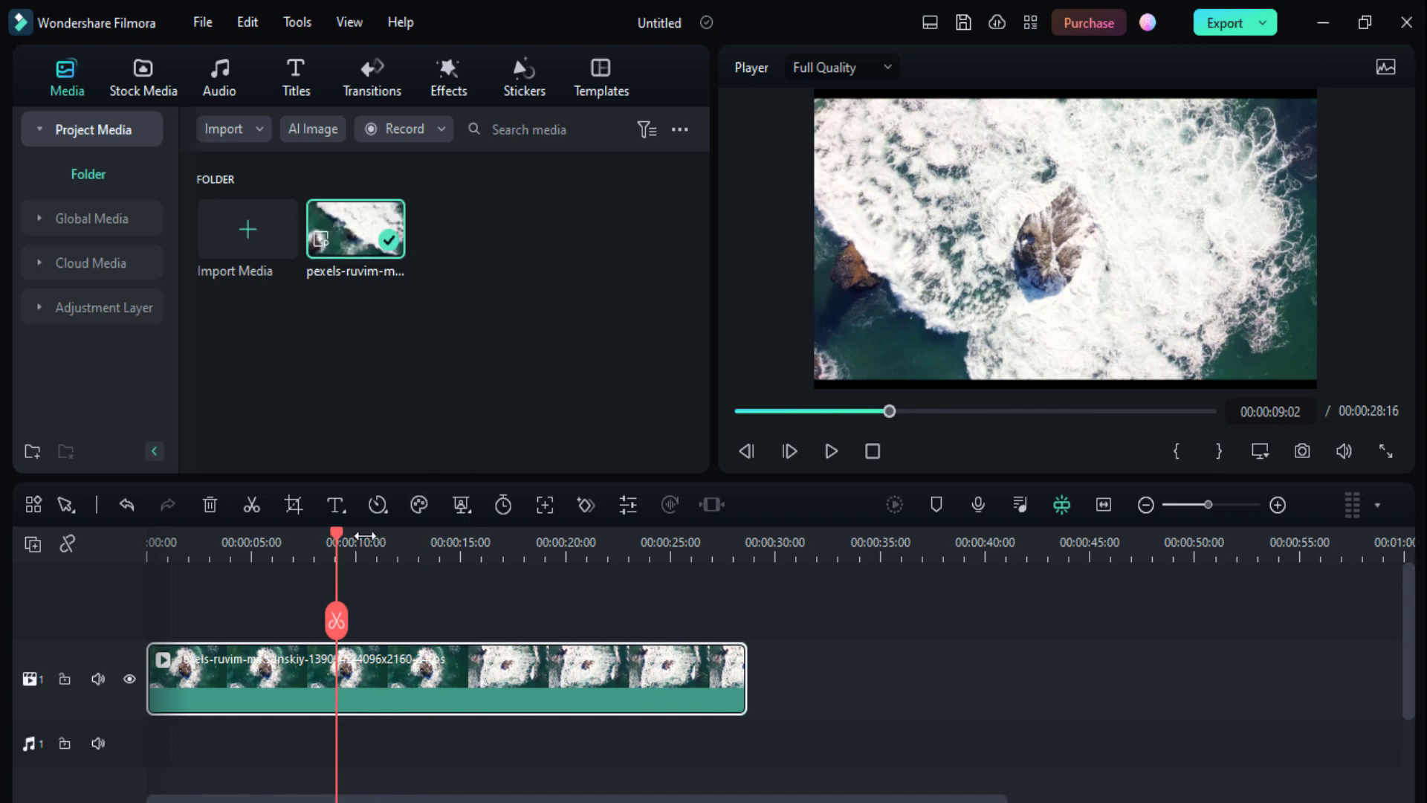
mouse_move(332, 533)
left_mouse_down()
mouse_move(678, 620)
mouse_move(545, 692)
mouse_move(435, 658)
left_mouse_up()
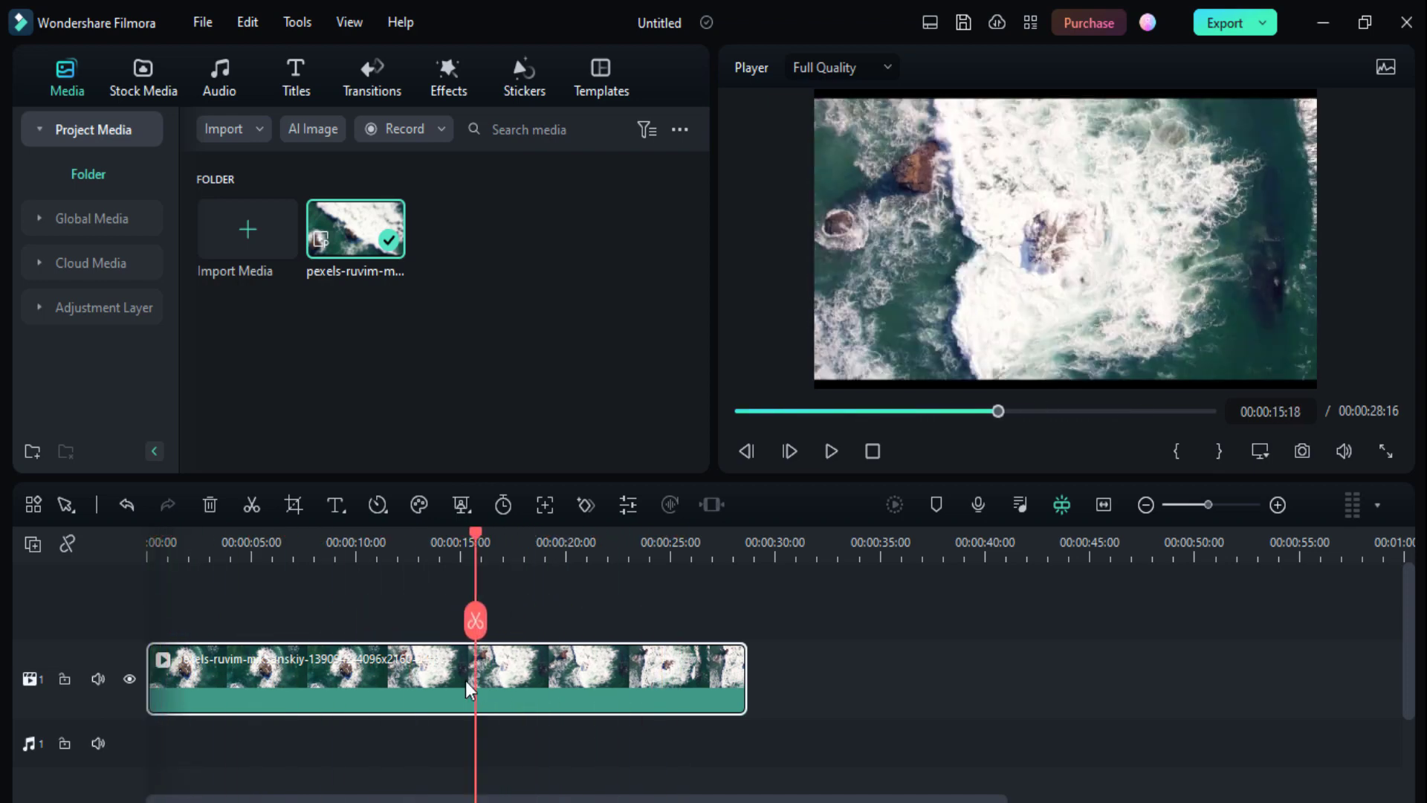